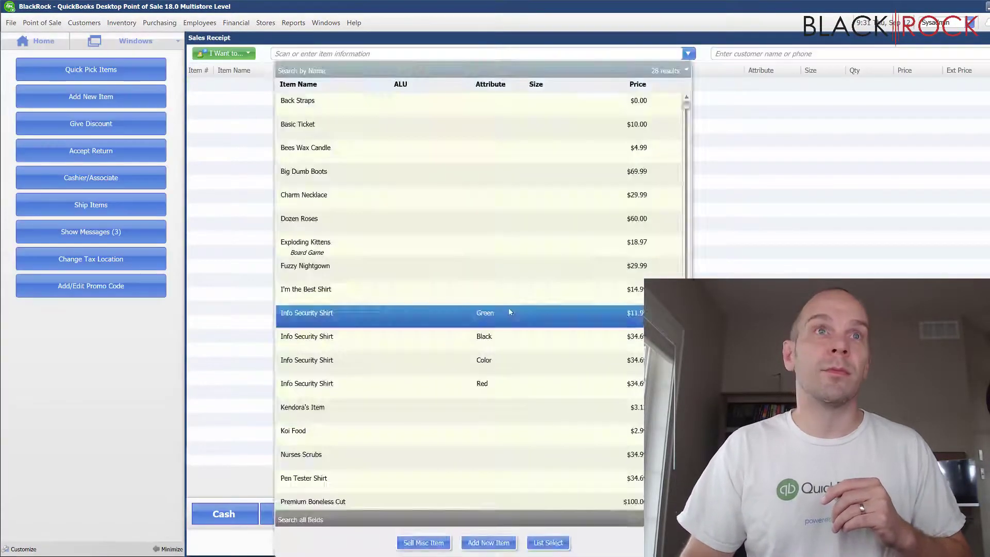
- Complete the 74.98 credit card payment for the Big Dumb Boots sale
key("Return")
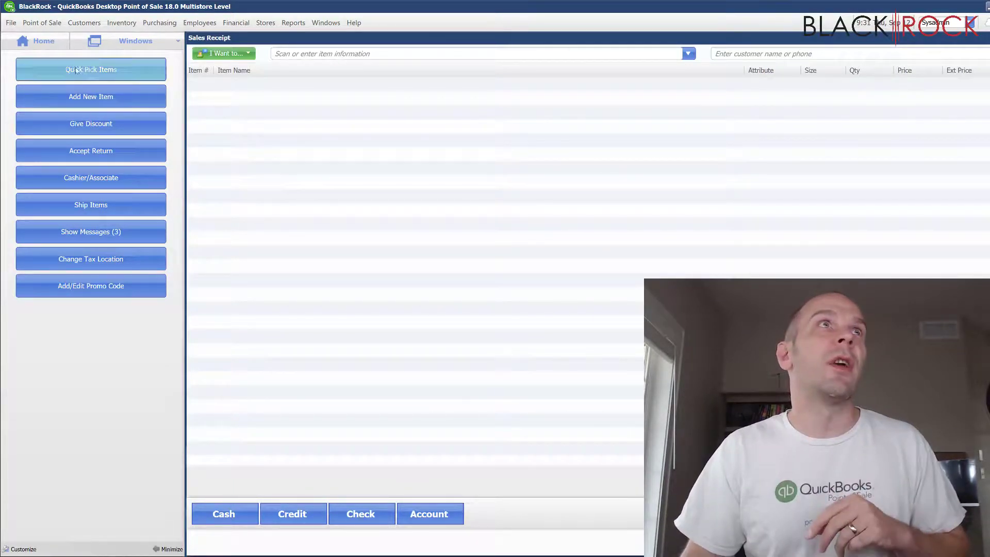
- Return to the Navigator and open Sales History to search past receipts
left_click(36, 41)
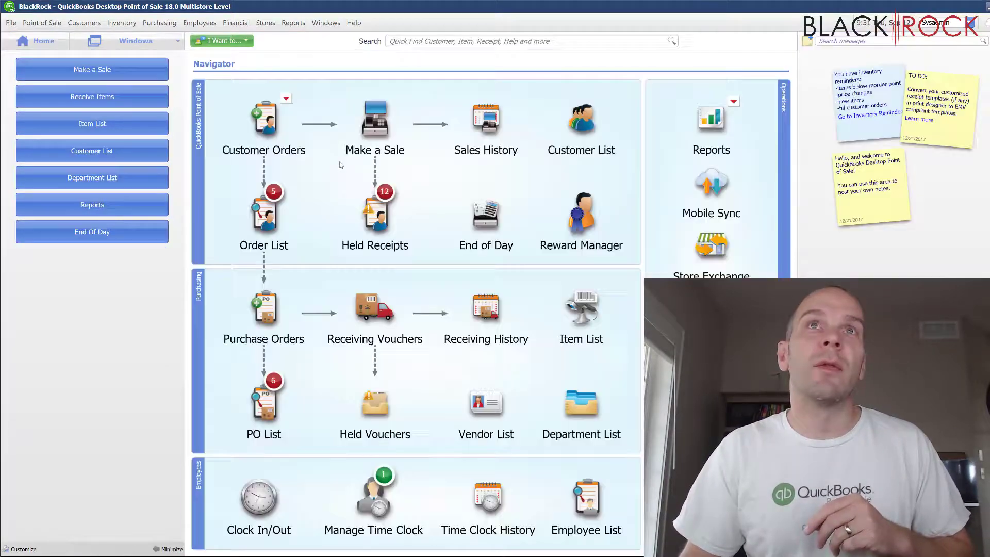
left_click(481, 132)
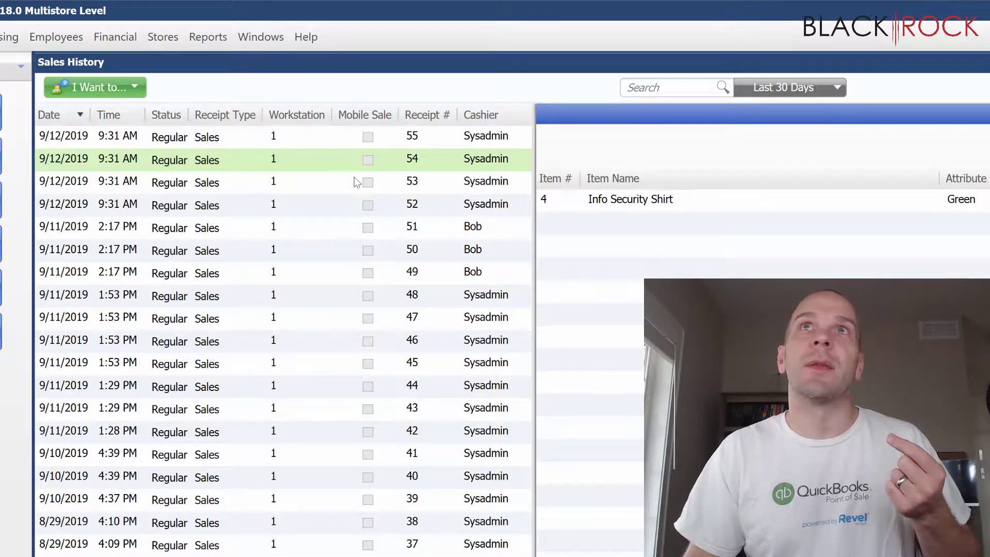
left_click(624, 88)
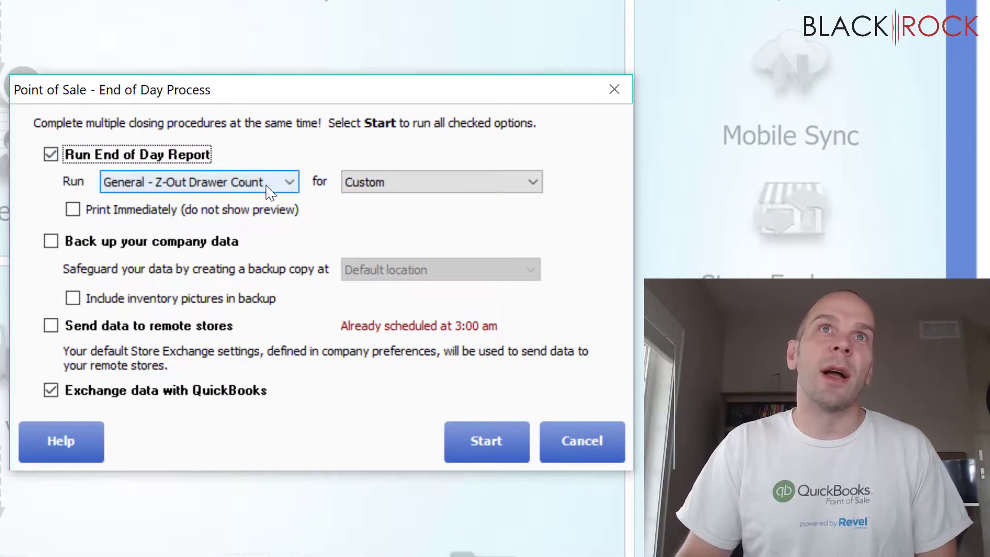
- Start the Z-Out Drawer Count report with the Custom period kept
left_click(377, 194)
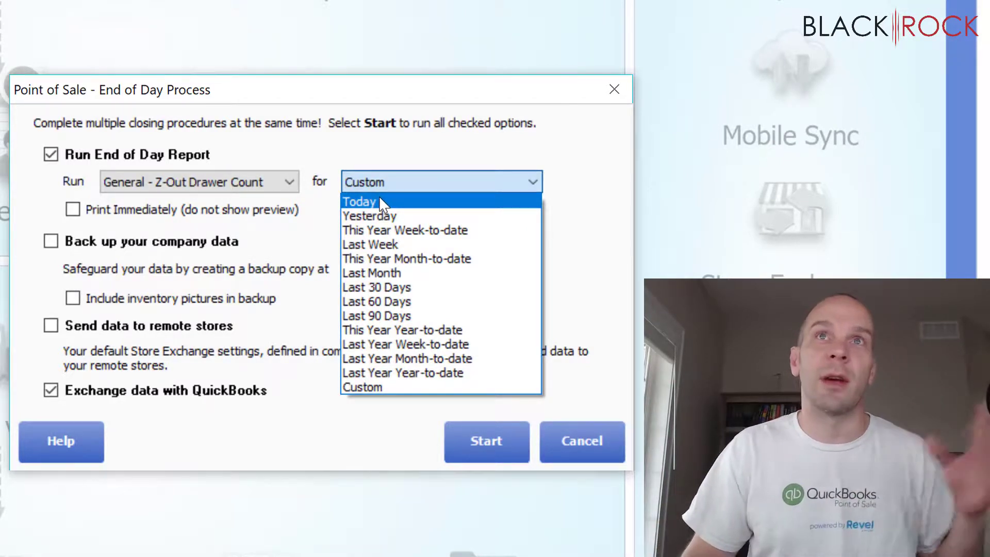
left_click(377, 392)
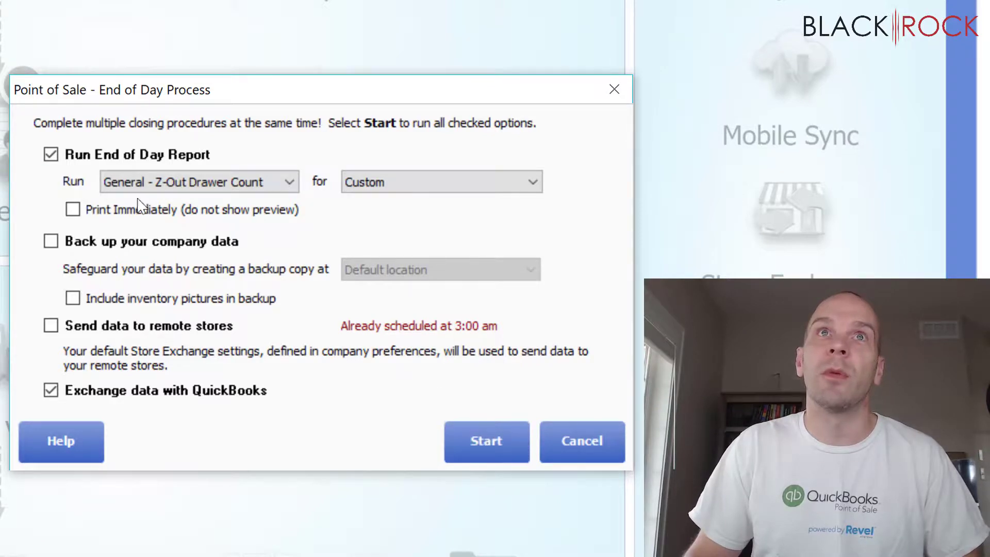
left_click(502, 440)
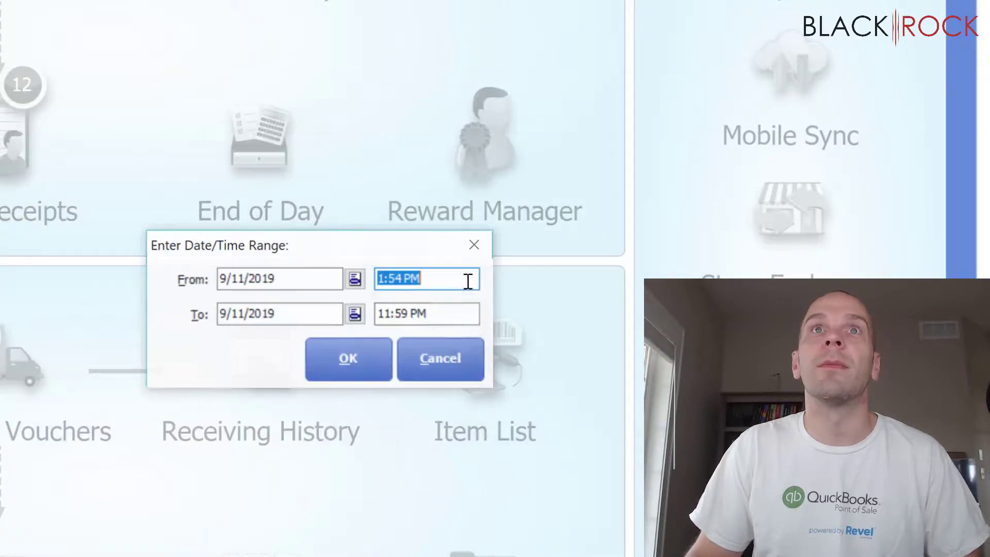
- Set both the From and To dates of the report range to 9/12/2019
left_click(289, 280)
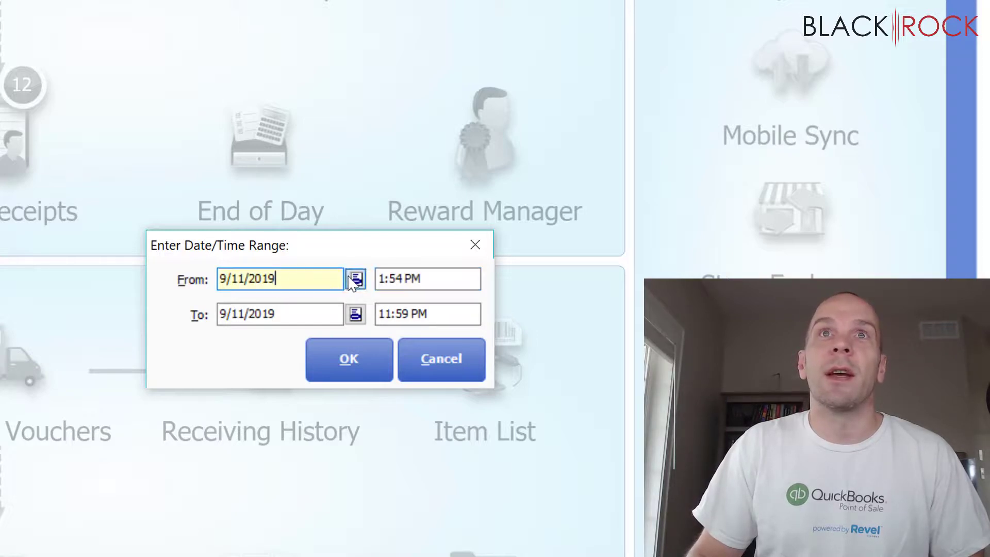
left_click(352, 281)
left_click(378, 385)
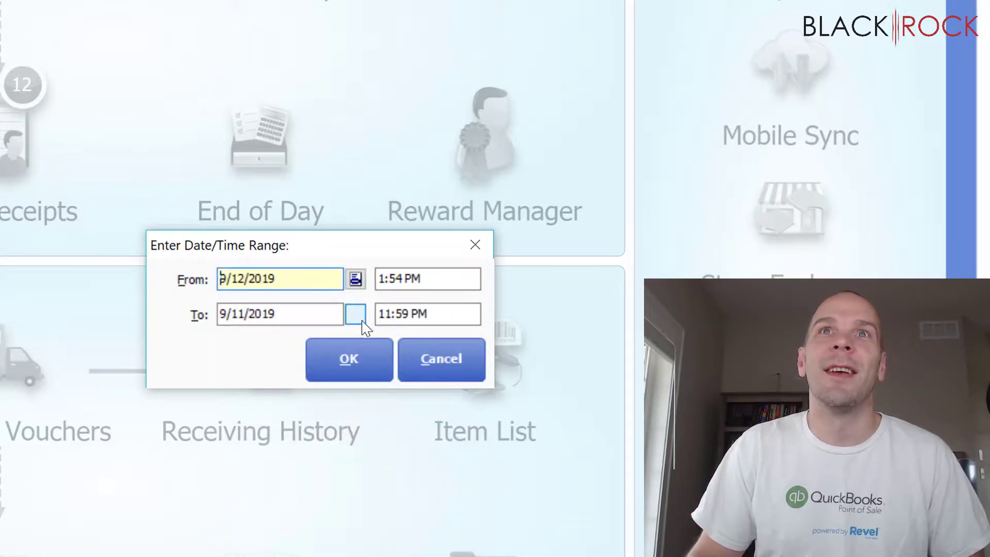
left_click(361, 318)
left_click(381, 415)
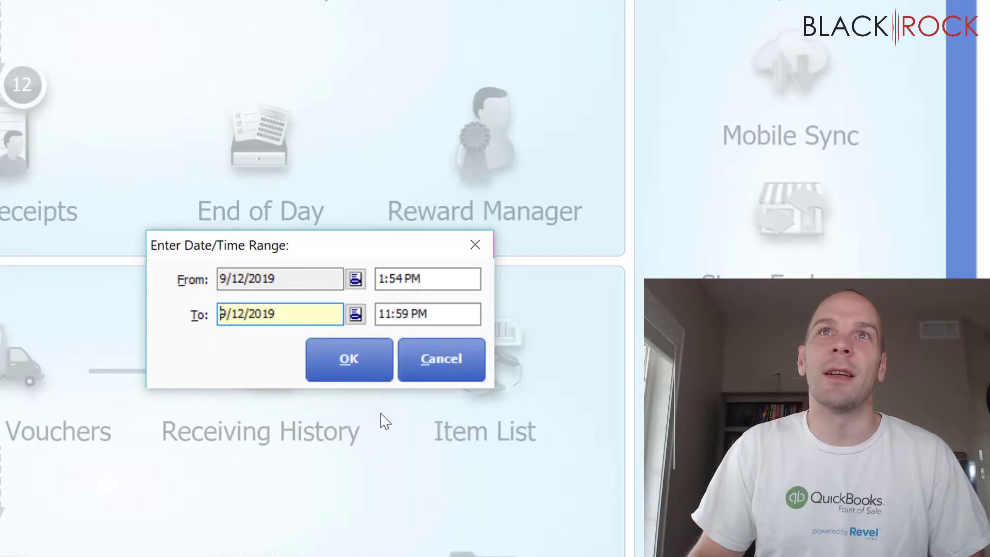
- Change the From time from 1:54 PM to 12:00 AM
left_click(439, 279)
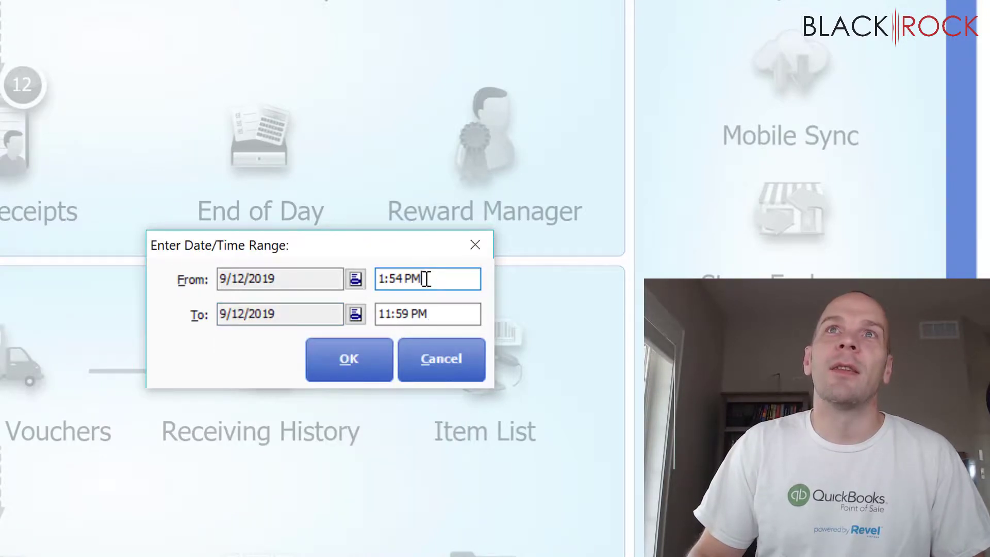
left_click_drag(426, 278, 377, 278)
left_click(401, 278)
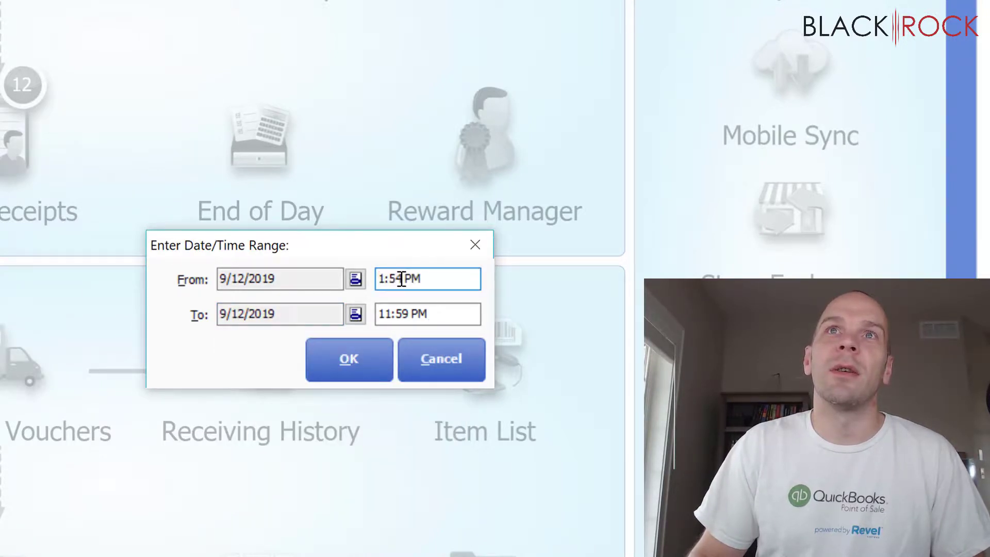
left_click_drag(425, 278, 358, 279)
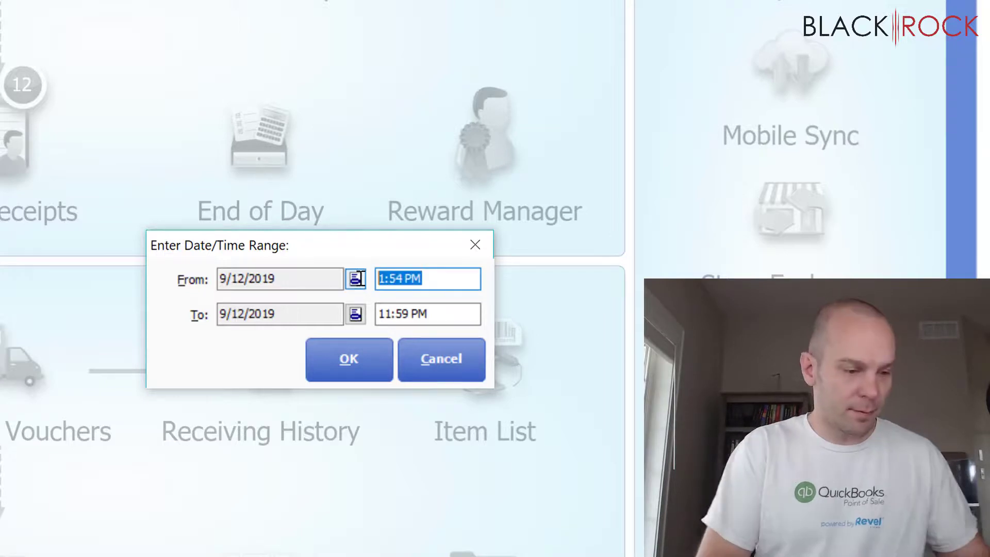
type("12:00 AM")
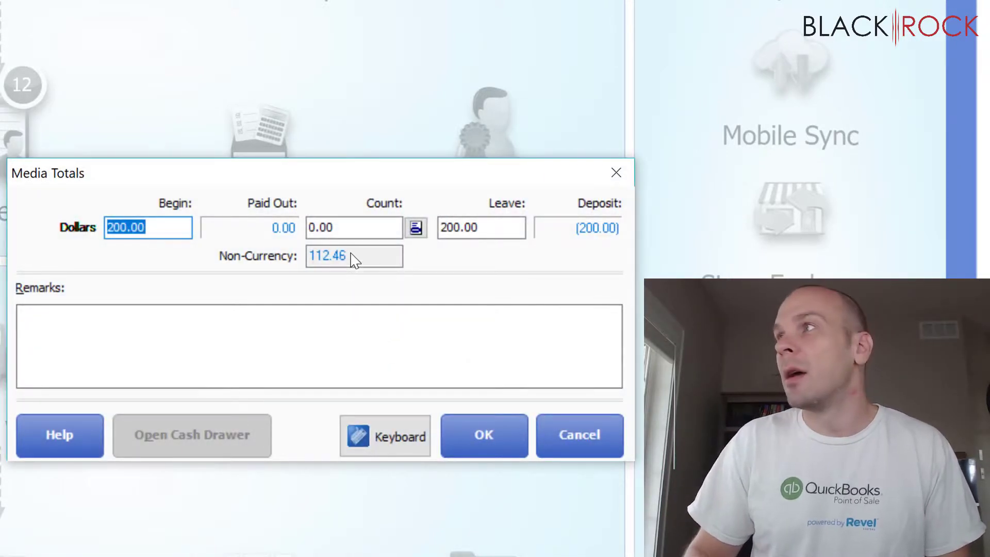
- Enter a 277.12 cash count in Media Totals, leaving 200.00 and depositing 77.12
left_click(356, 227)
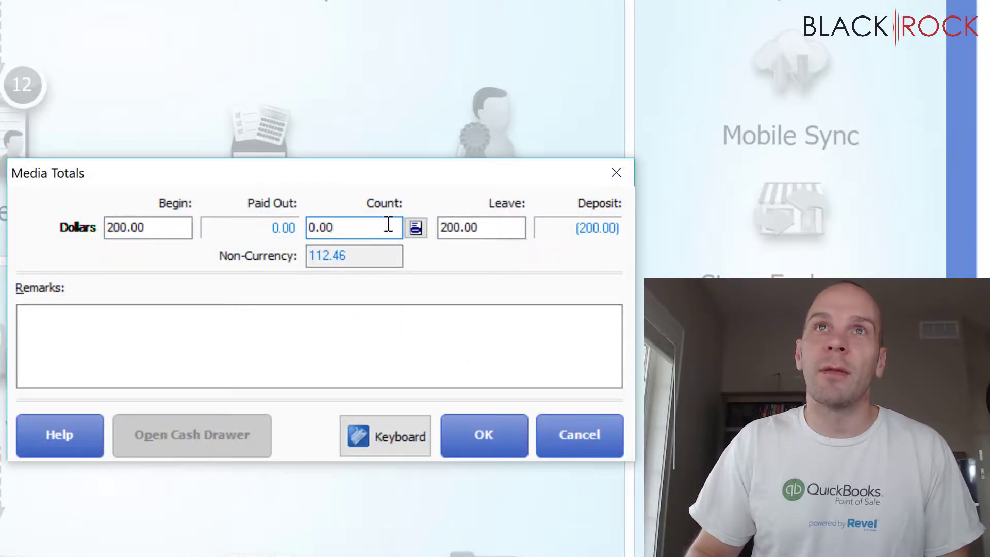
left_click(416, 228)
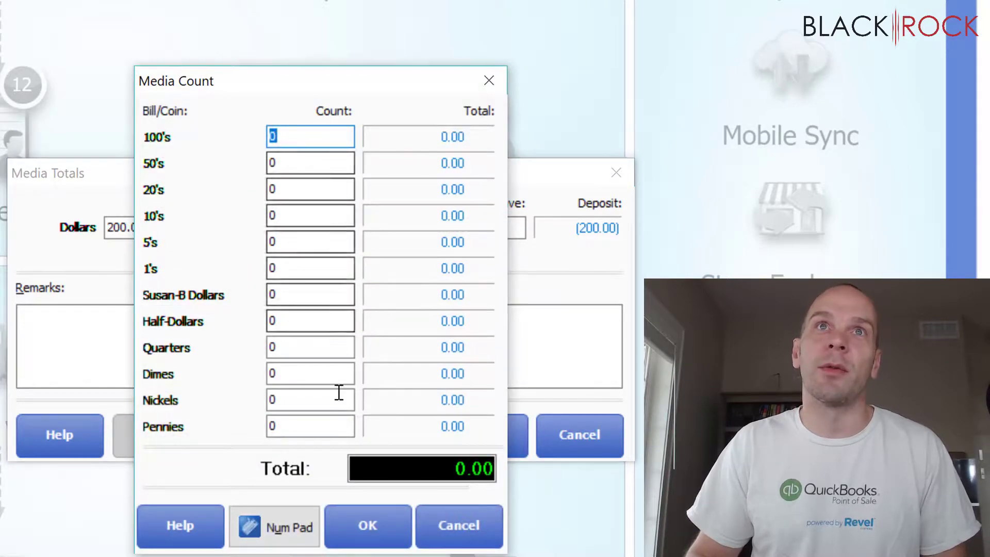
left_click(425, 521)
left_click_drag(337, 227, 308, 228)
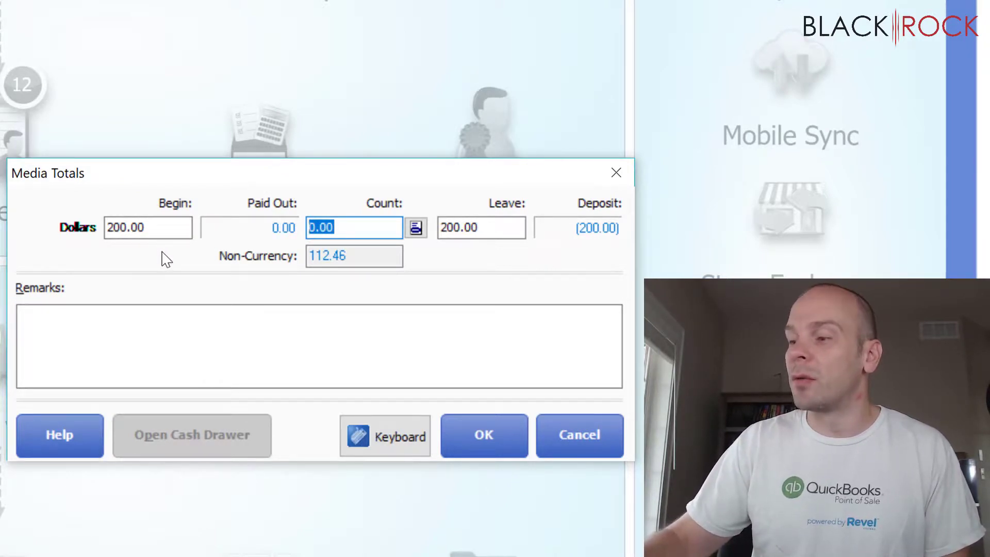
type("277")
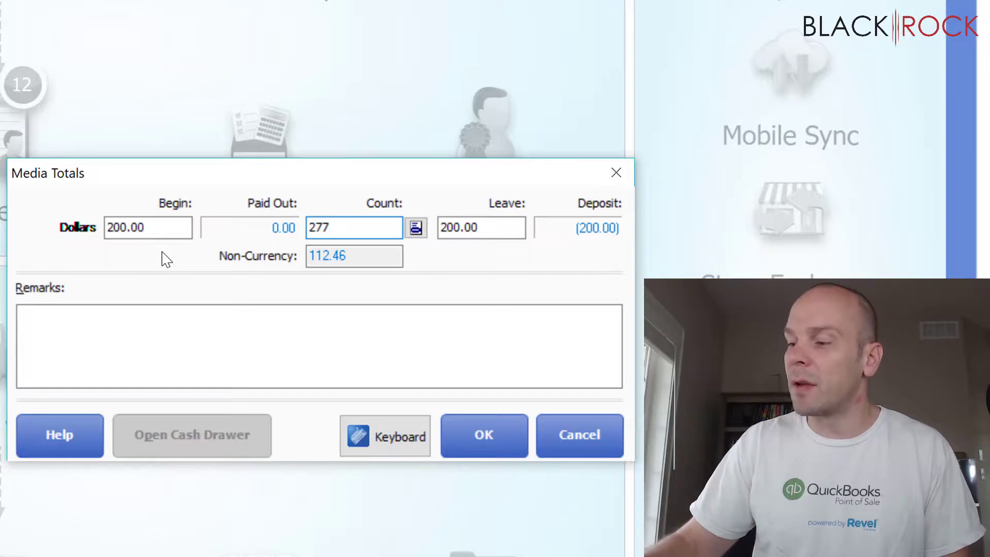
type(".12")
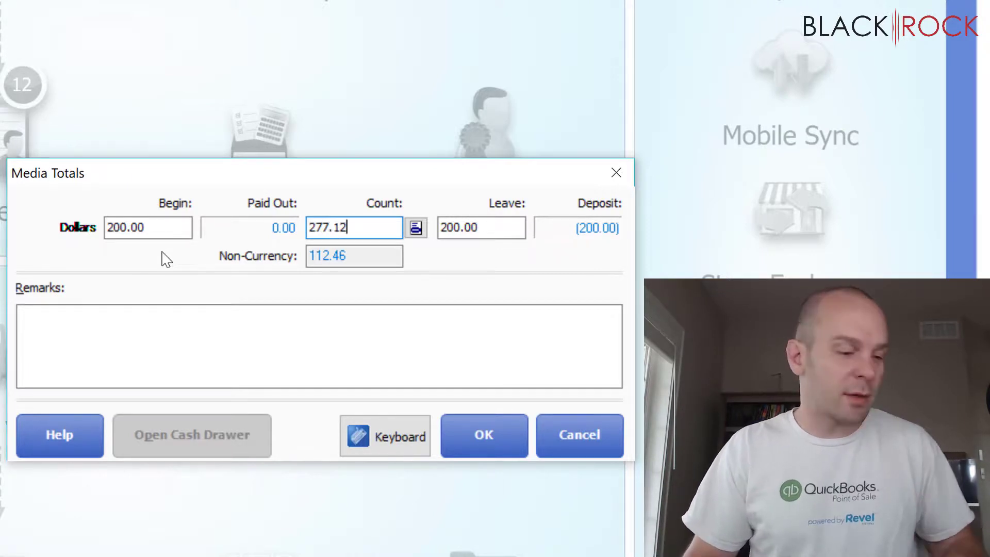
key("Tab")
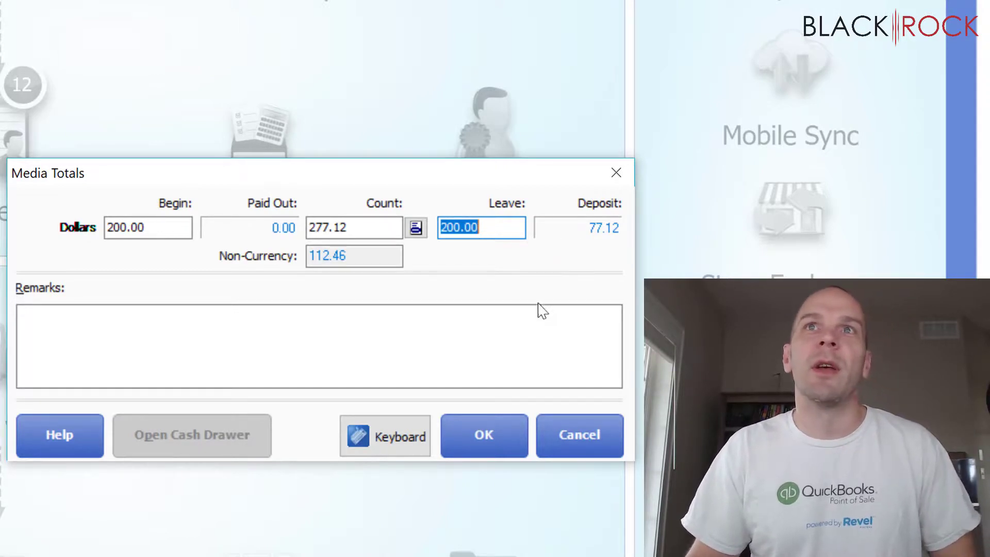
left_click(479, 353)
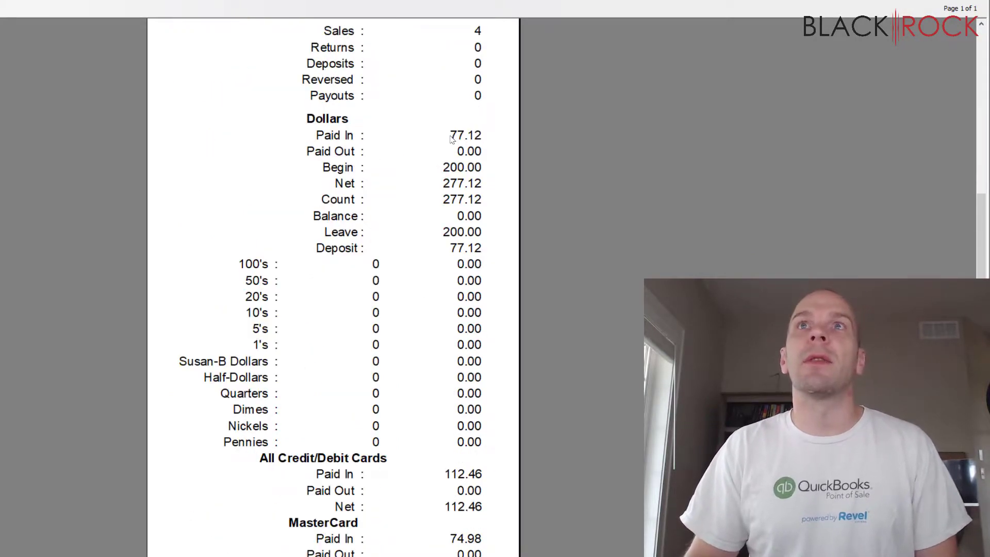
scroll(450, 138, "down", 6)
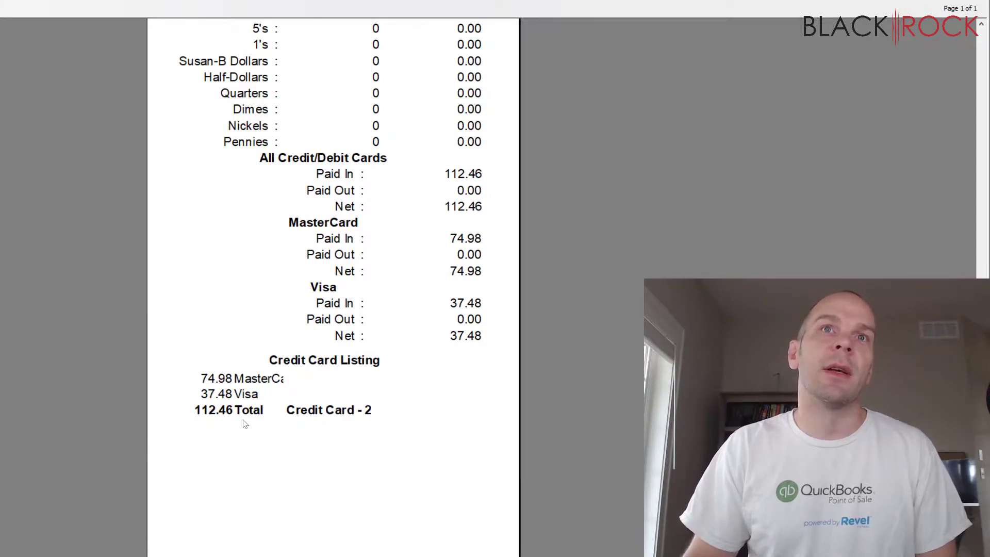
- Scroll the Z-Out report to review the 77.12 cash deposit and 112.46 credit totals
scroll(456, 267, "up", 3)
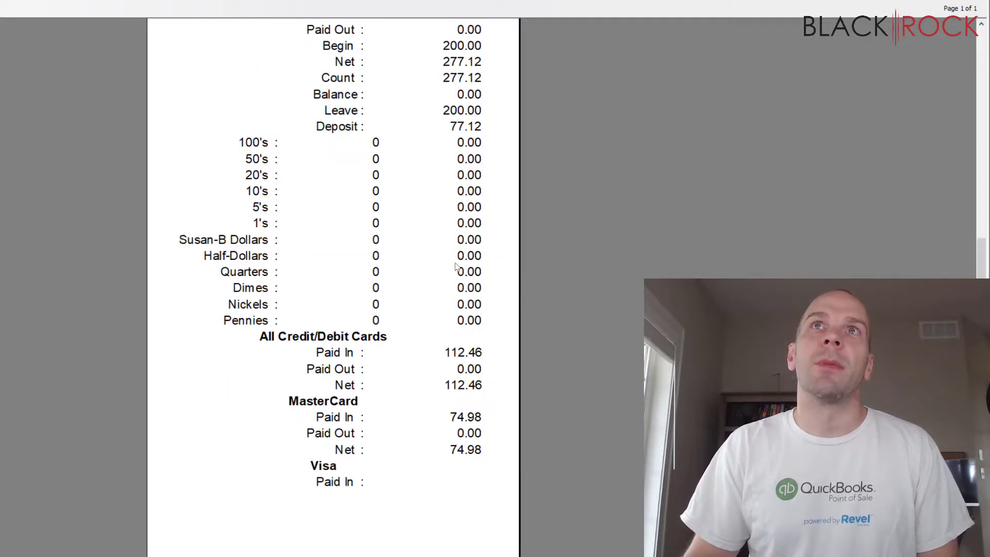
scroll(456, 266, "up", 2)
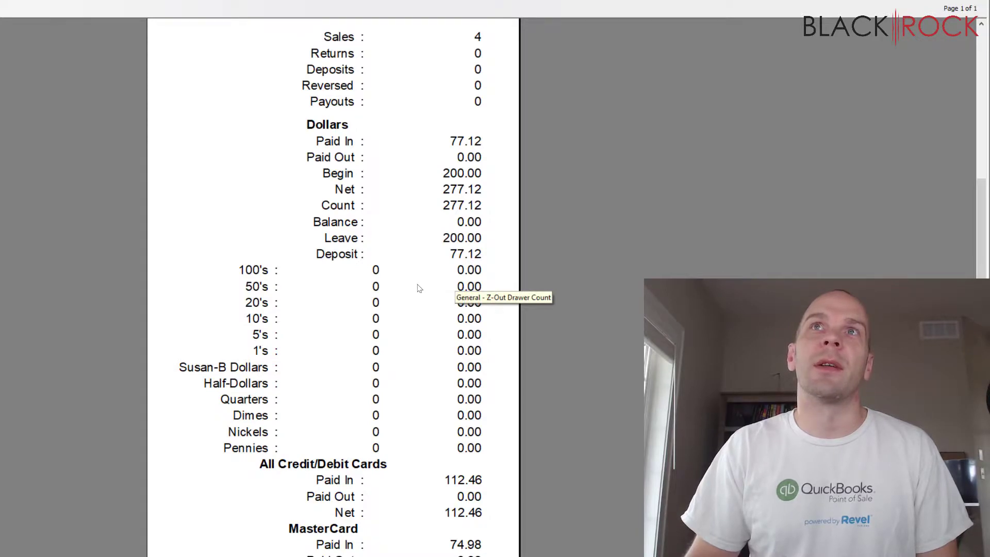
scroll(419, 288, "up", 3)
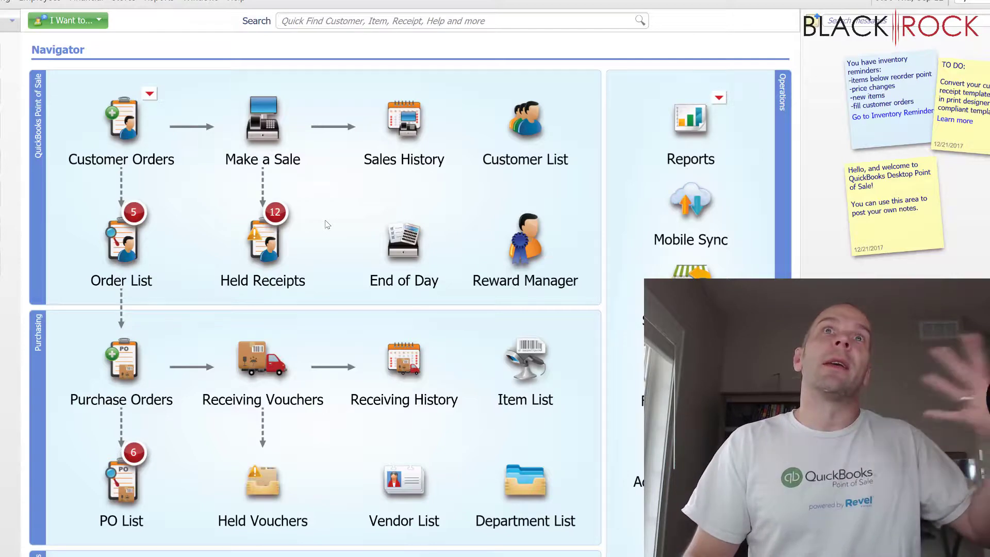
- Open Sales History to list receipts through #59 dated 9/12/2019
left_click(404, 124)
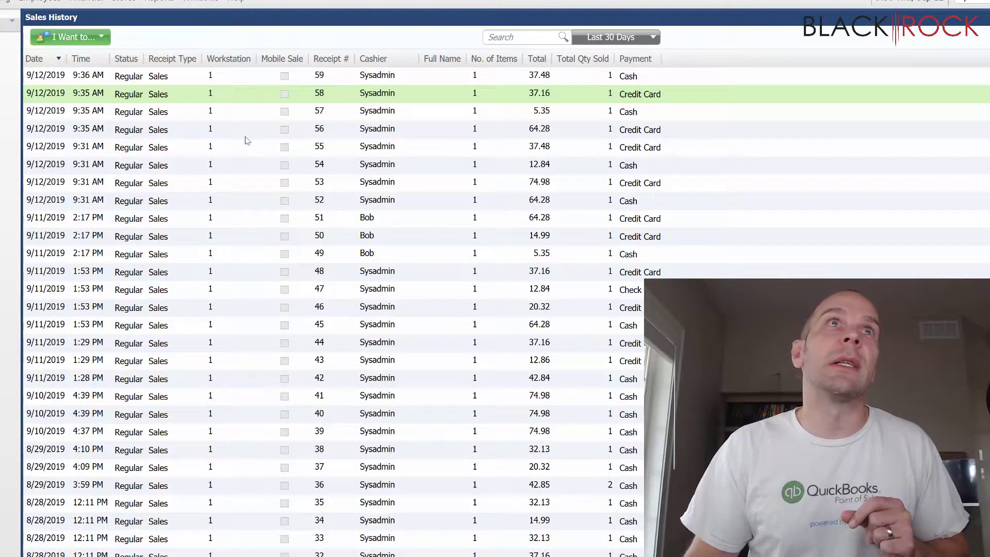
- Select receipt 56 in the Sales History list
left_click(89, 136)
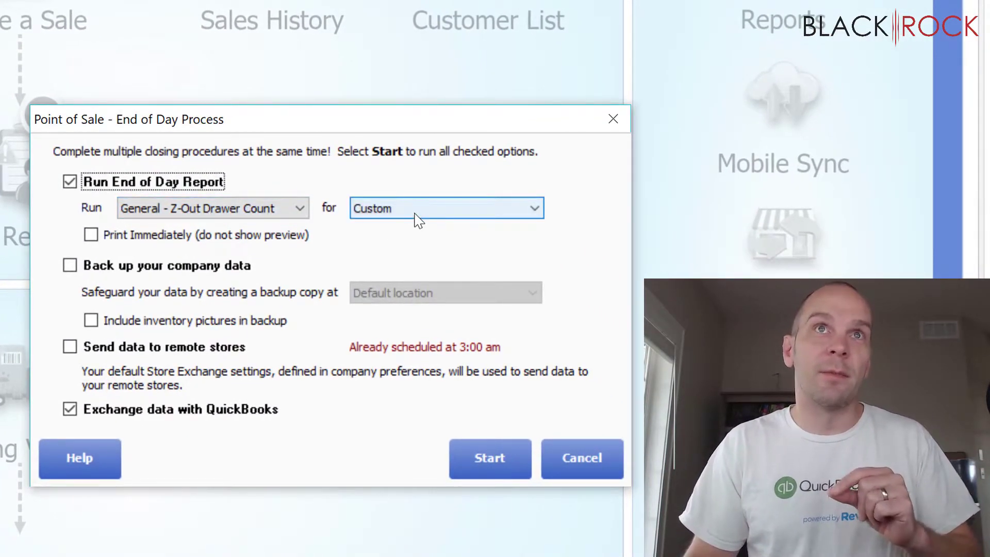
- Start the Custom drawer count and change the From time to 9:33 AM
left_click(502, 457)
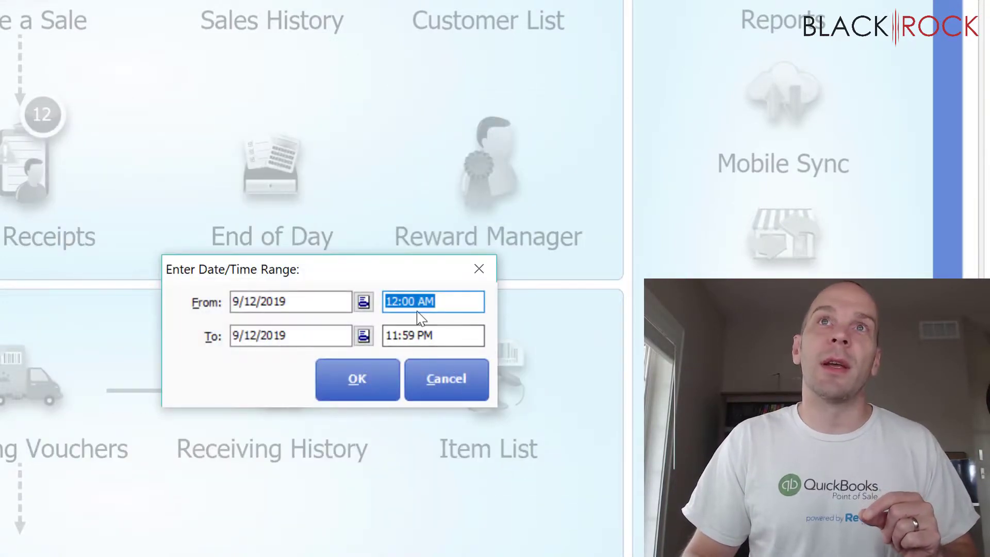
left_click(443, 302)
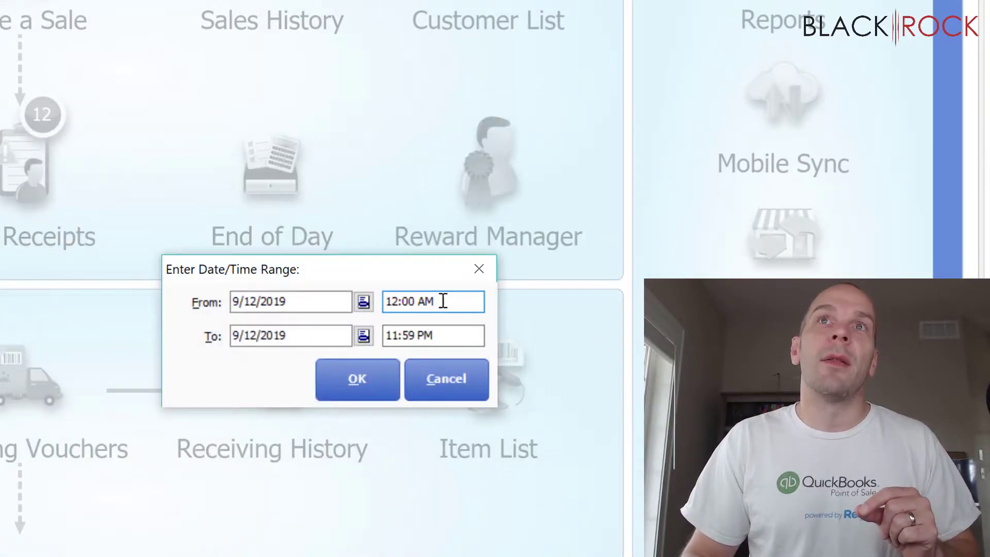
double_click(390, 302)
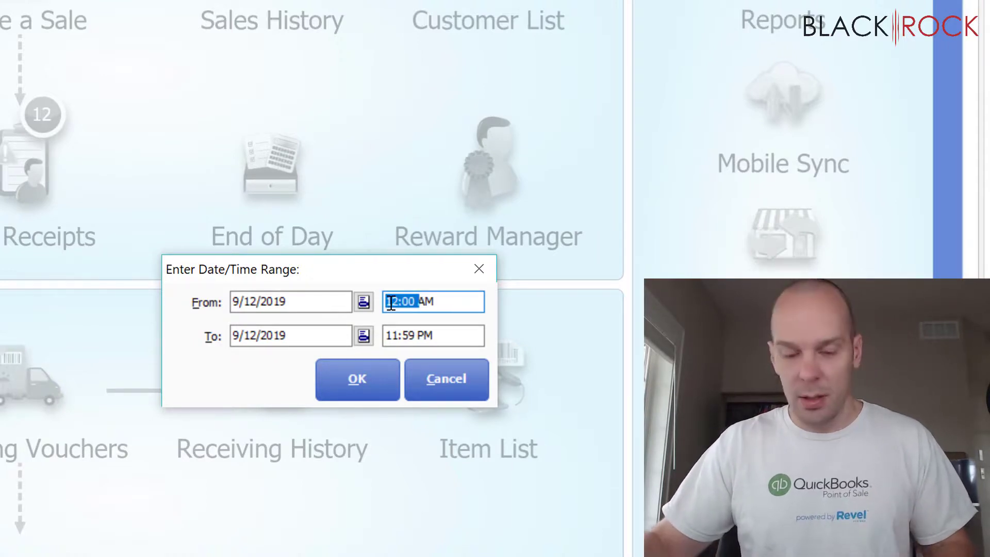
key("BackSpace")
type("9:33")
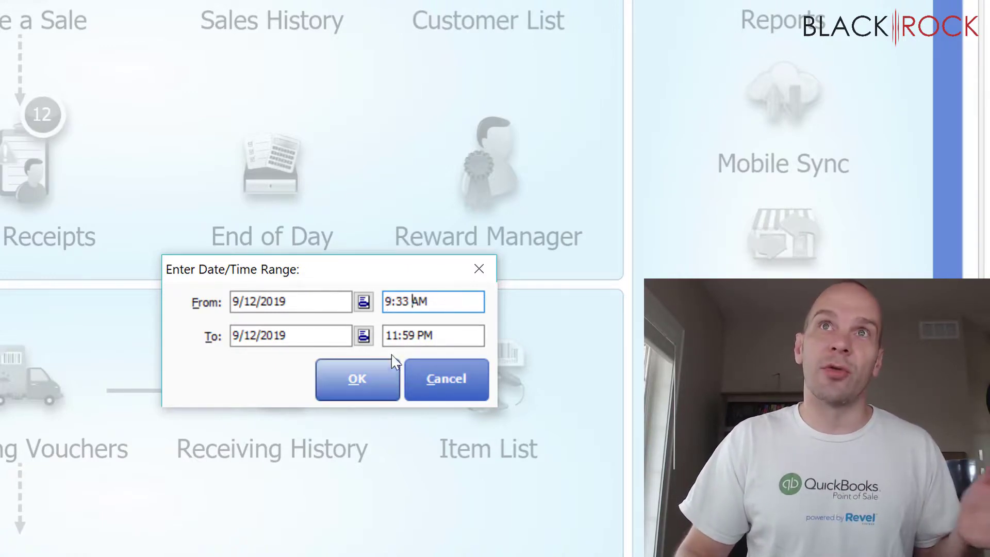
- Confirm the range, enter a 242.83 cash count for a 42.83 deposit, and run the report
left_click(386, 398)
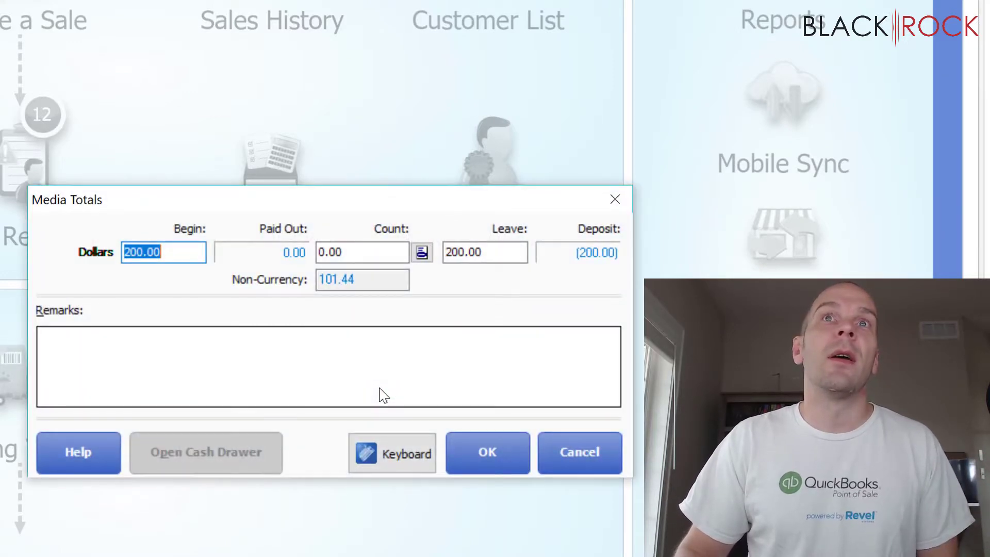
left_click(364, 245)
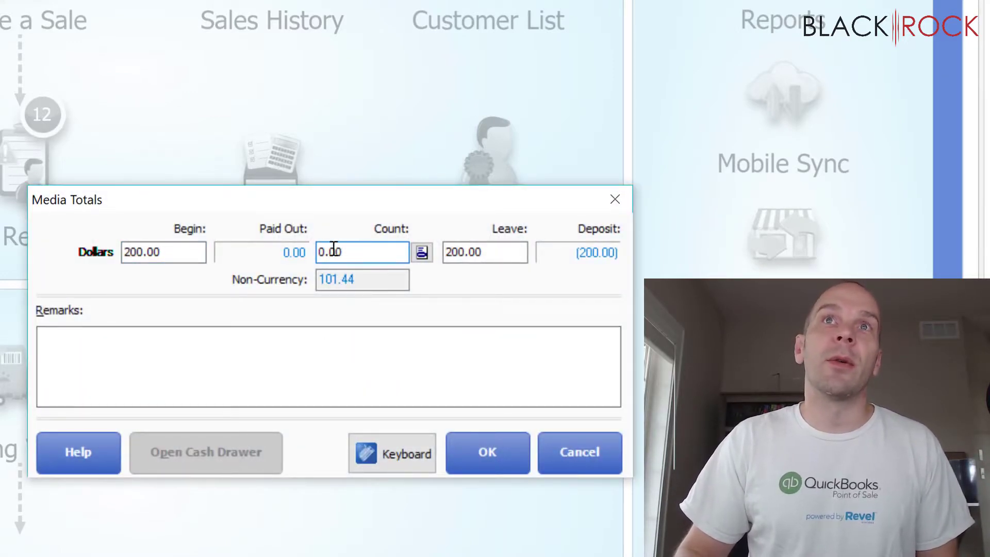
left_click_drag(367, 245, 309, 248)
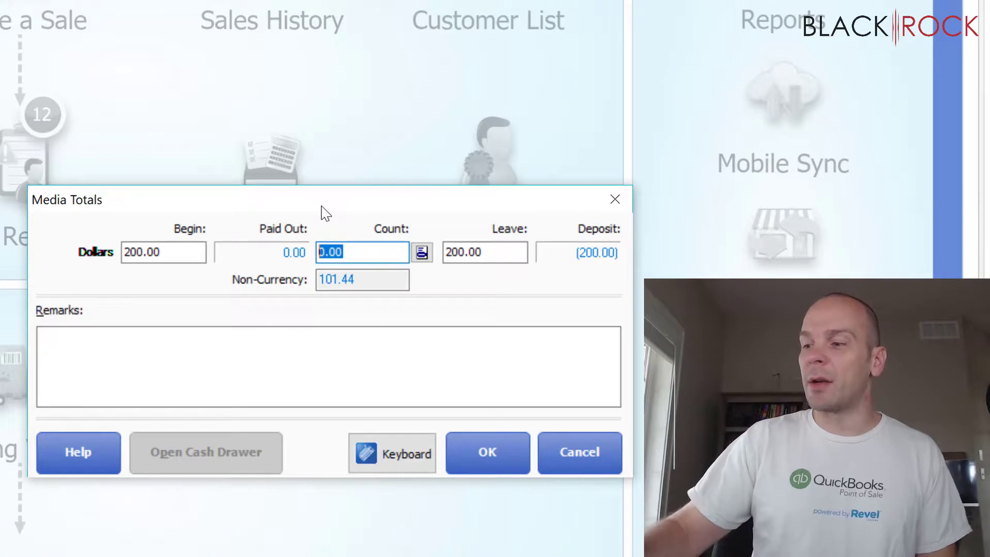
type("242.")
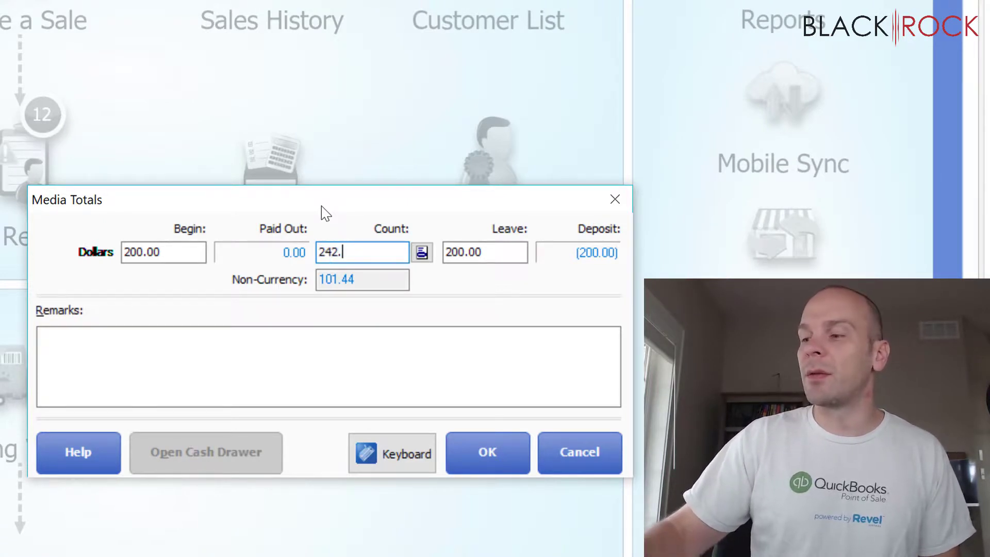
type("83")
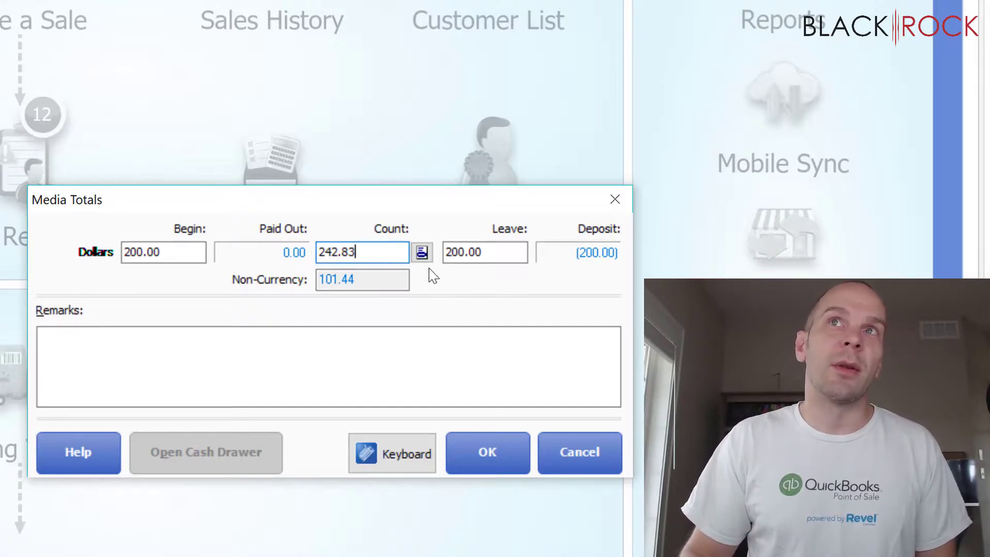
left_click(487, 252)
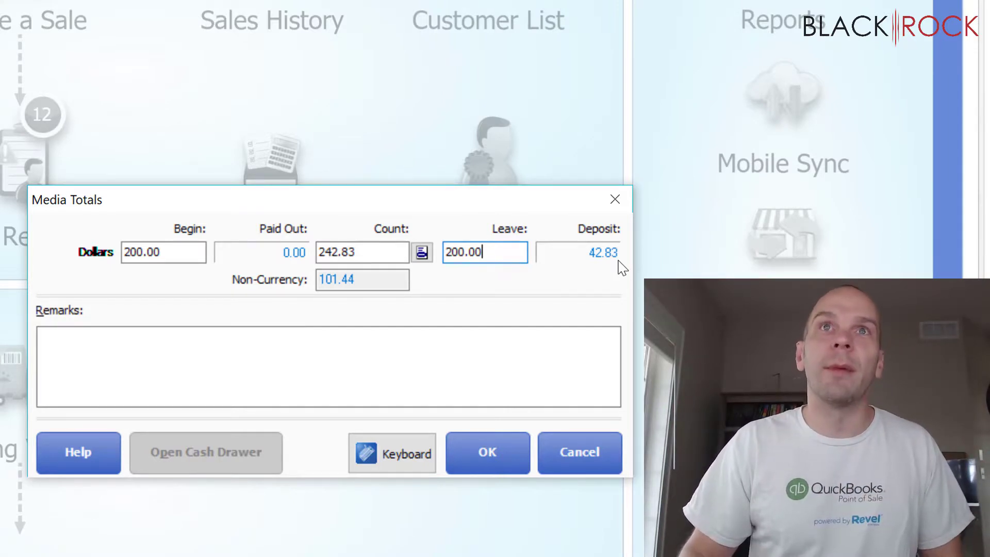
left_click(478, 451)
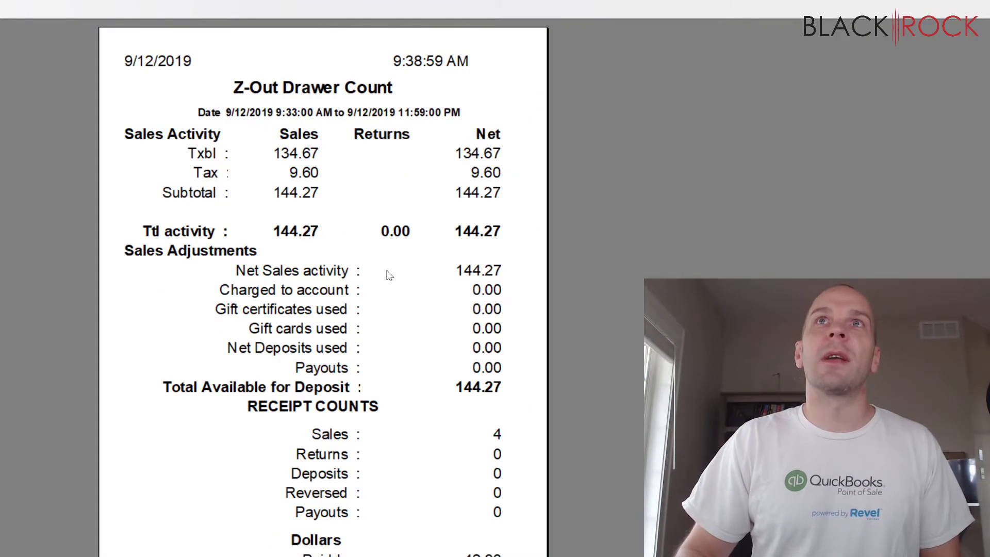
- Scroll through the Z-Out Drawer Count to check 144.27 sales, 42.83 cash and 101.44 credit
scroll(376, 274, "down", 3)
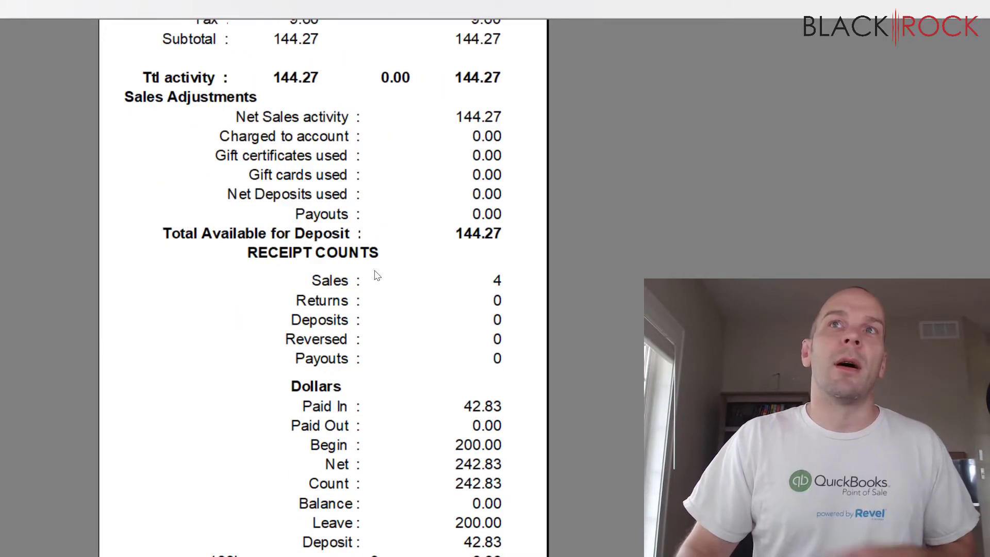
scroll(376, 276, "down", 3)
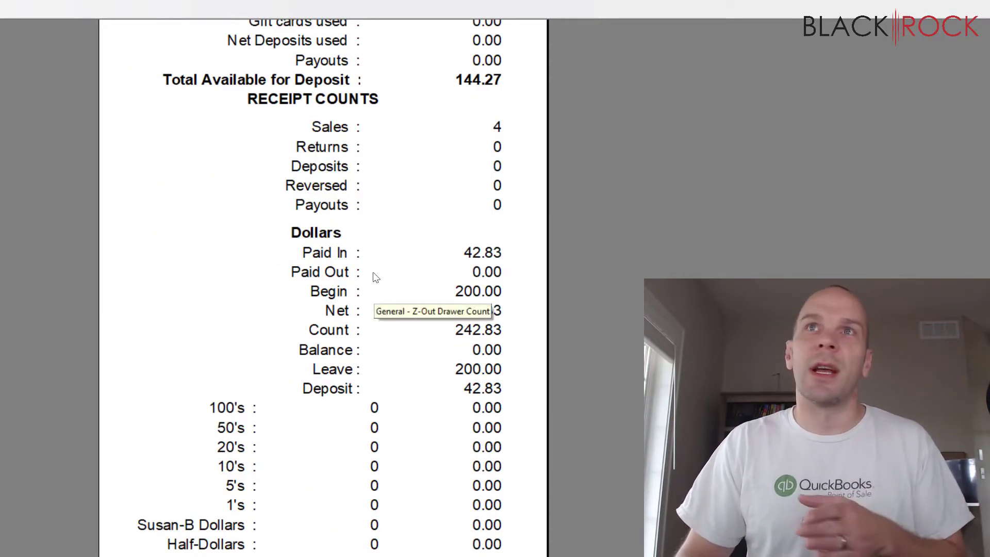
scroll(374, 274, "down", 5)
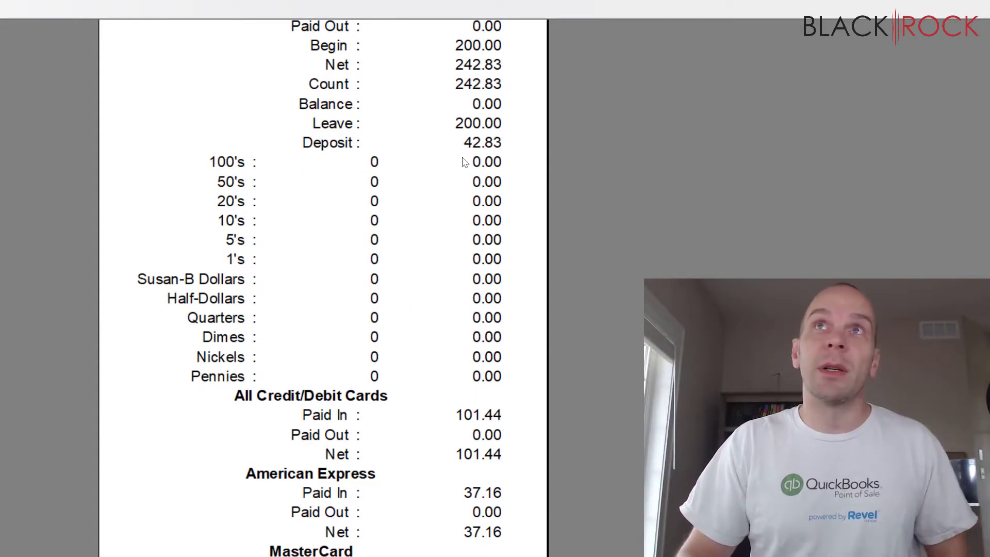
scroll(419, 266, "down", 3)
scroll(418, 261, "down", 1)
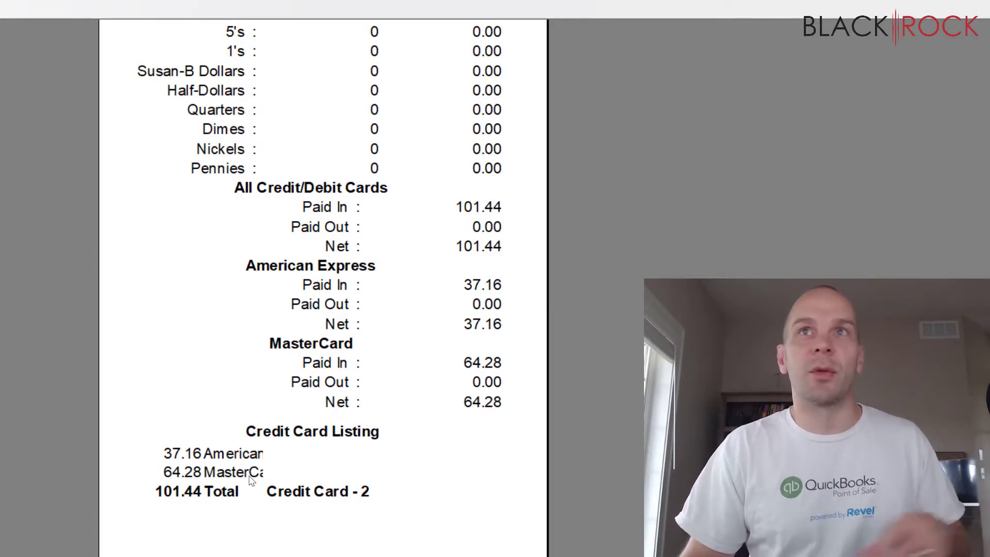
scroll(376, 455, "up", 5)
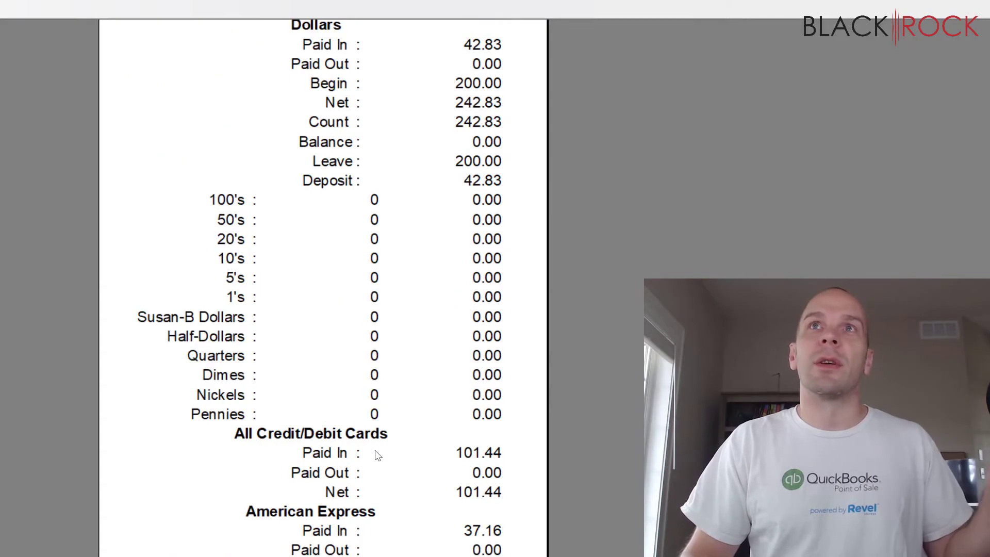
scroll(480, 343, "up", 7)
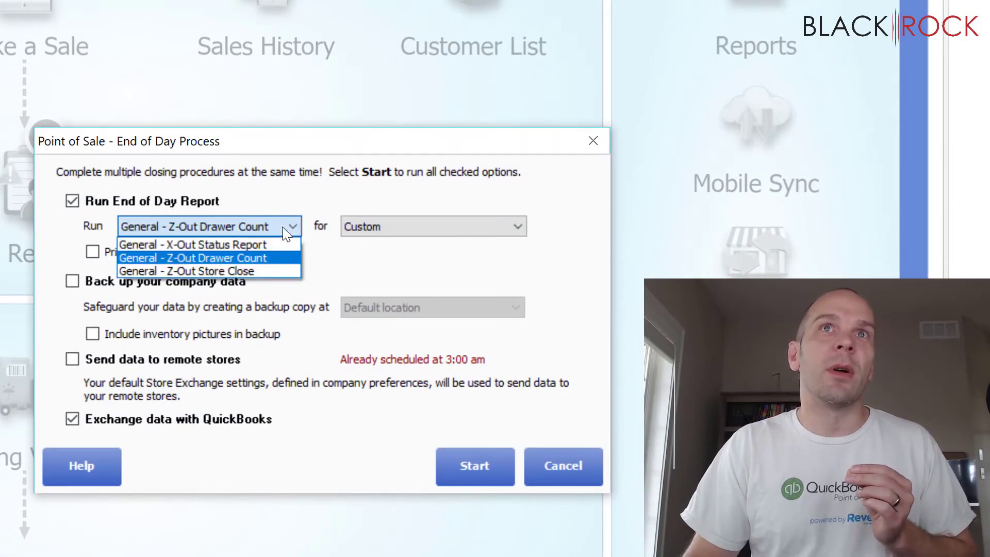
- Run a General - Z-Out Store Close for Today with QuickBooks data exchange turned off
left_click(264, 272)
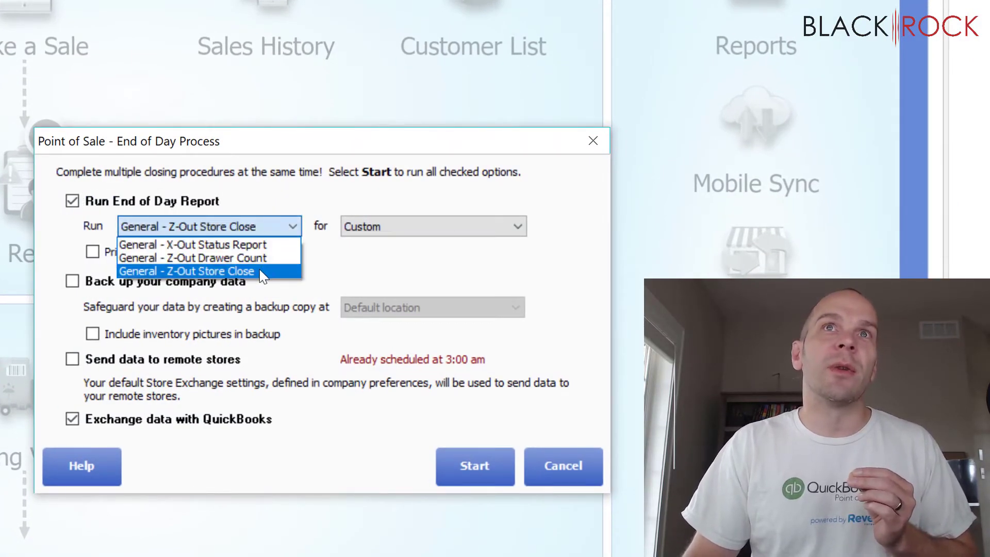
left_click(394, 234)
left_click(401, 245)
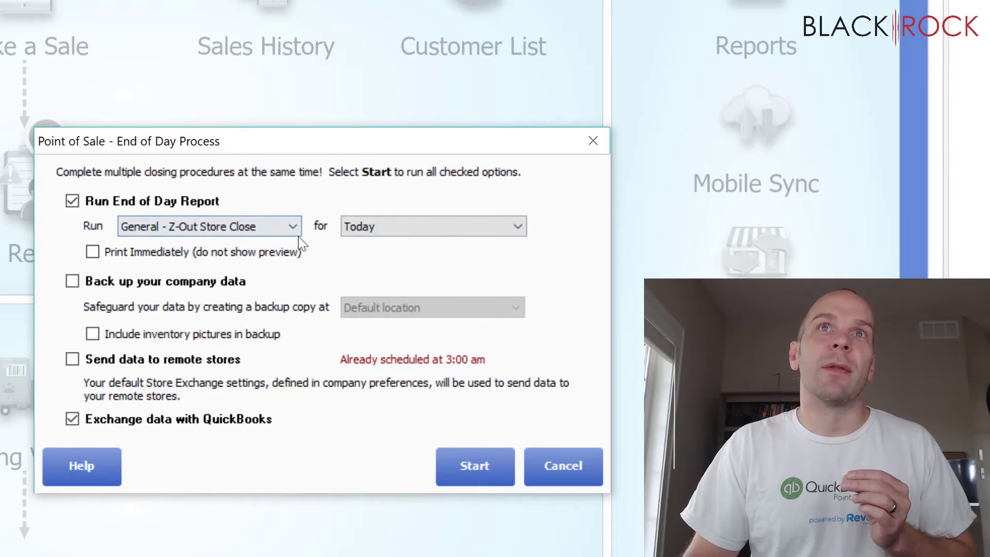
left_click(73, 419)
left_click(490, 466)
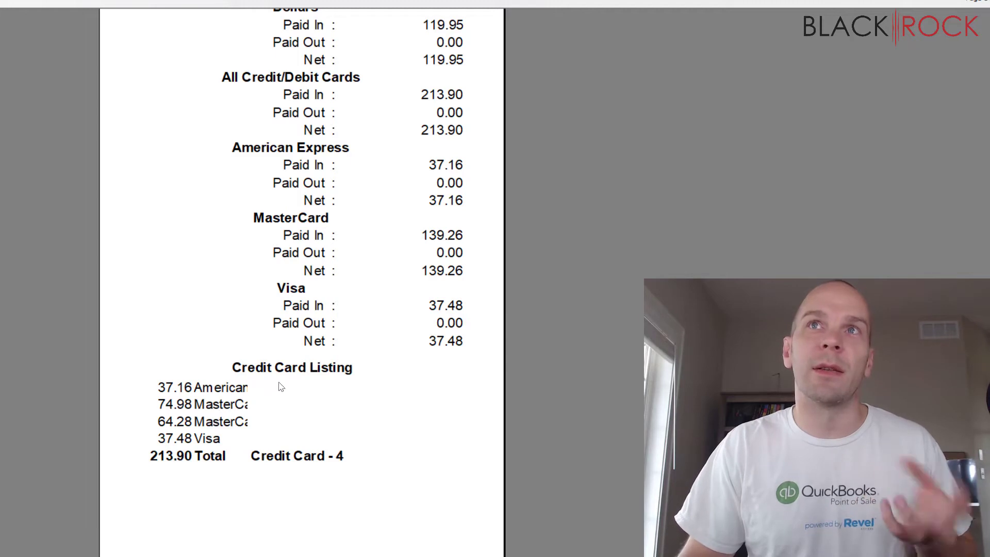
- Review the store close report's 119.95 cash and 213.90 credit/debit card totals
scroll(404, 316, "up", 2)
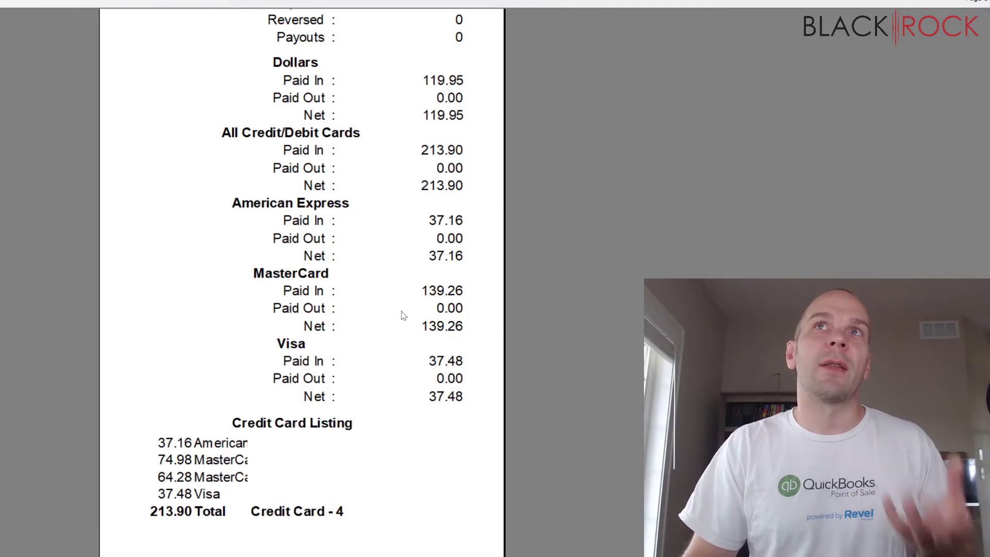